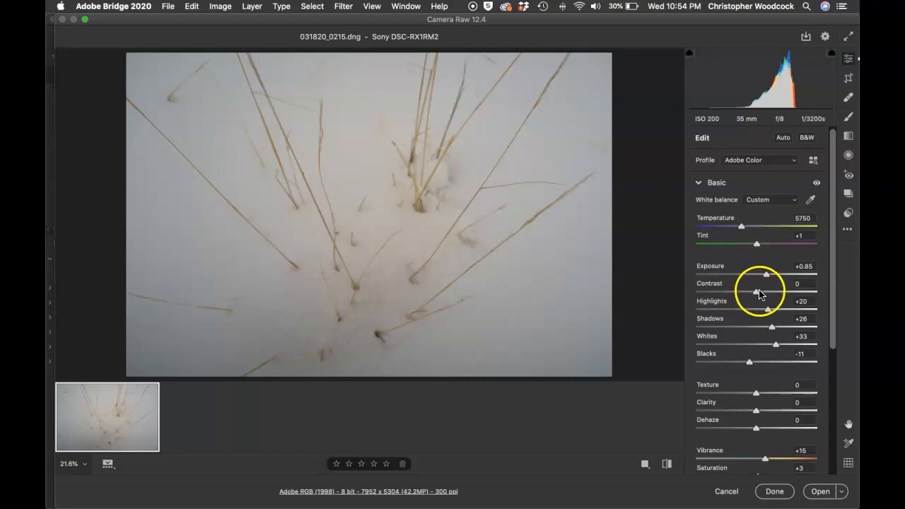
- Try lowering the photo's Contrast to -24 and reset it to 0
mouse_move(755, 294)
mouse_down()
mouse_move(793, 290)
mouse_move(700, 292)
mouse_move(741, 295)
mouse_up()
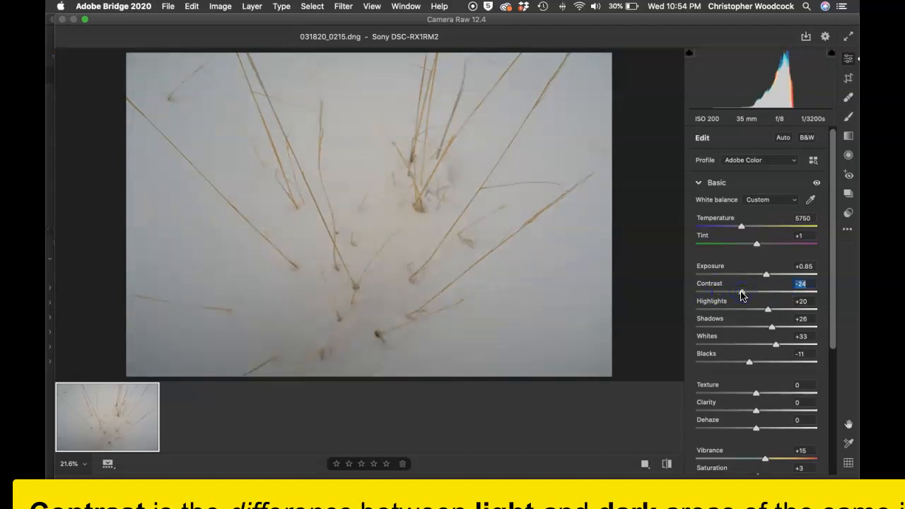
double_click(741, 295)
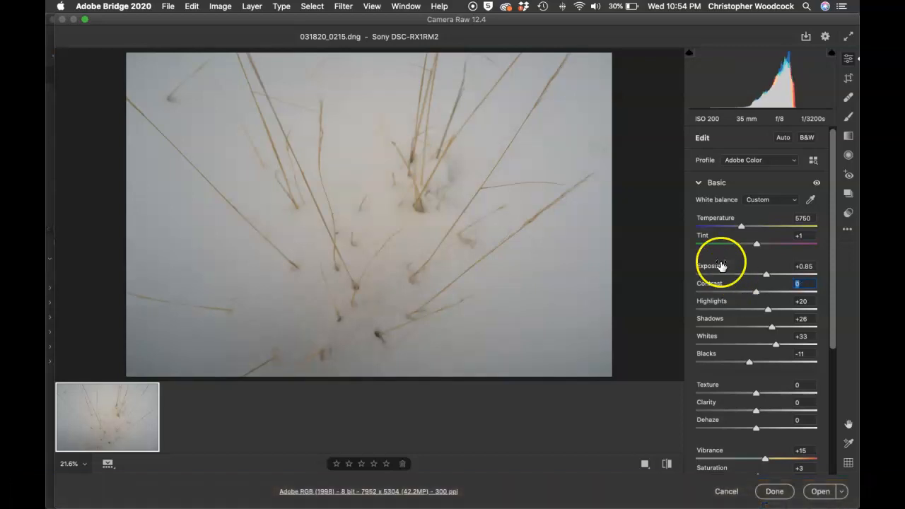
- Collapse the Basic settings and open the Curve settings with the parametric curve displayed
click(699, 184)
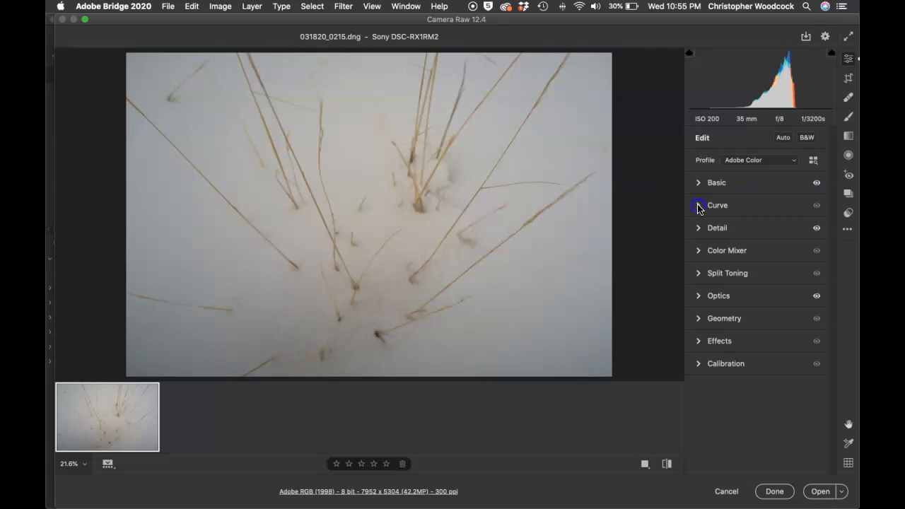
click(698, 205)
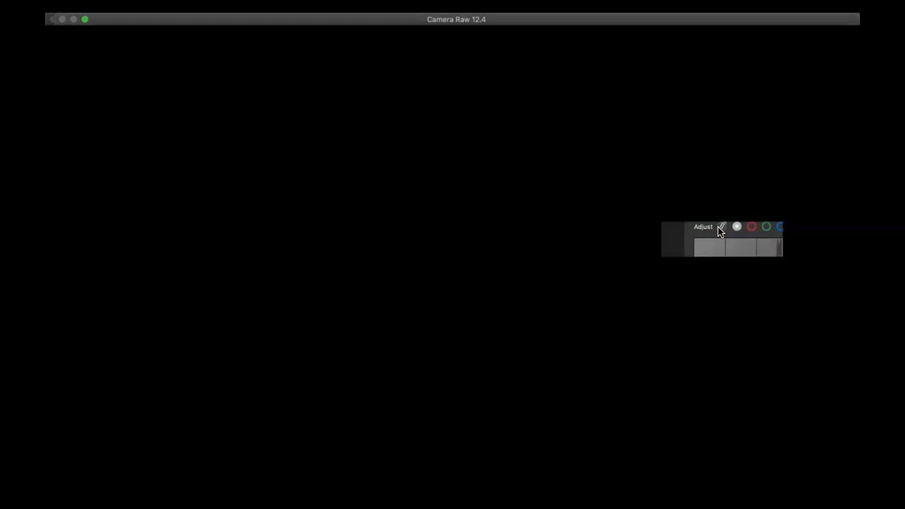
click(719, 227)
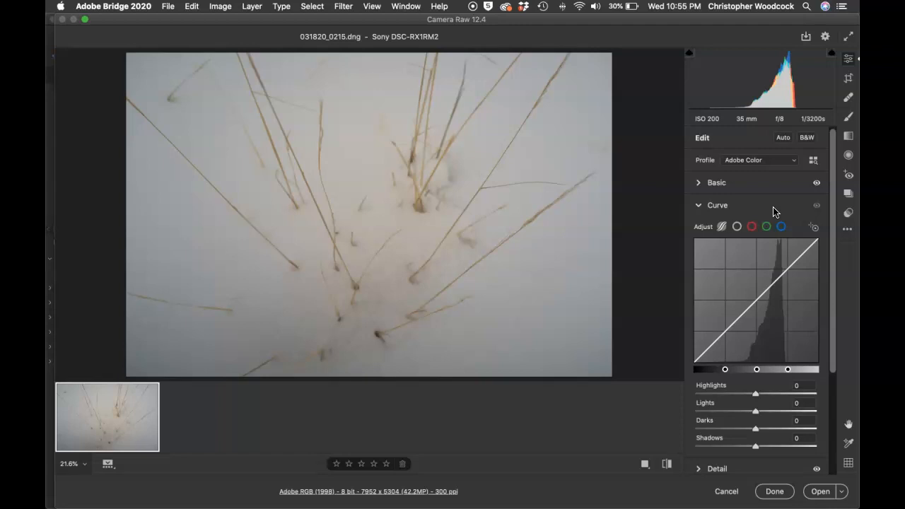
click(793, 263)
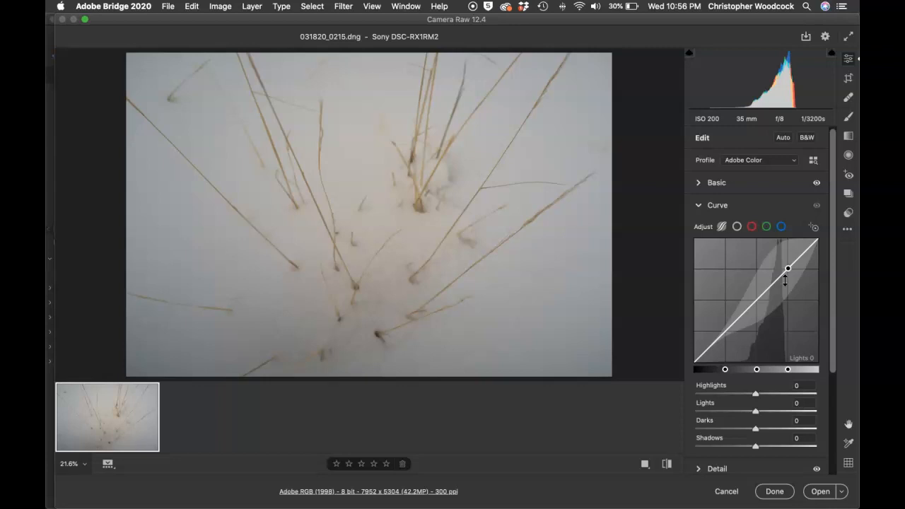
- Try raising the curve's Lights to +19 with the targeted adjustment tool on the snow, and undo it
click(815, 228)
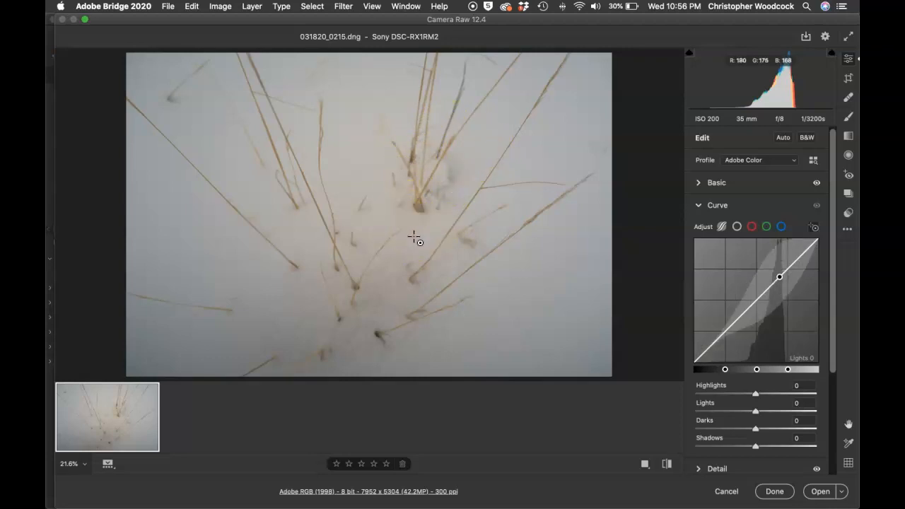
mouse_move(415, 234)
mouse_down()
mouse_move(412, 216)
mouse_move(428, 283)
mouse_move(422, 226)
mouse_up()
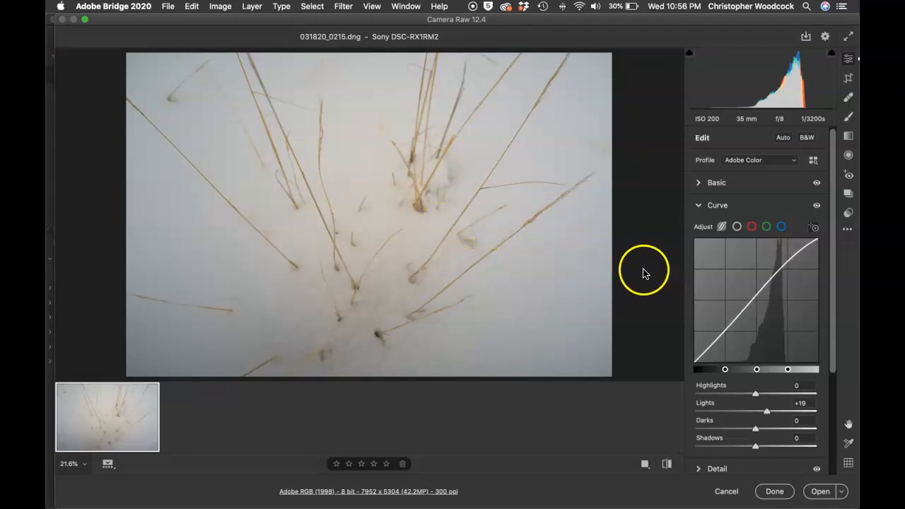
key(super+z)
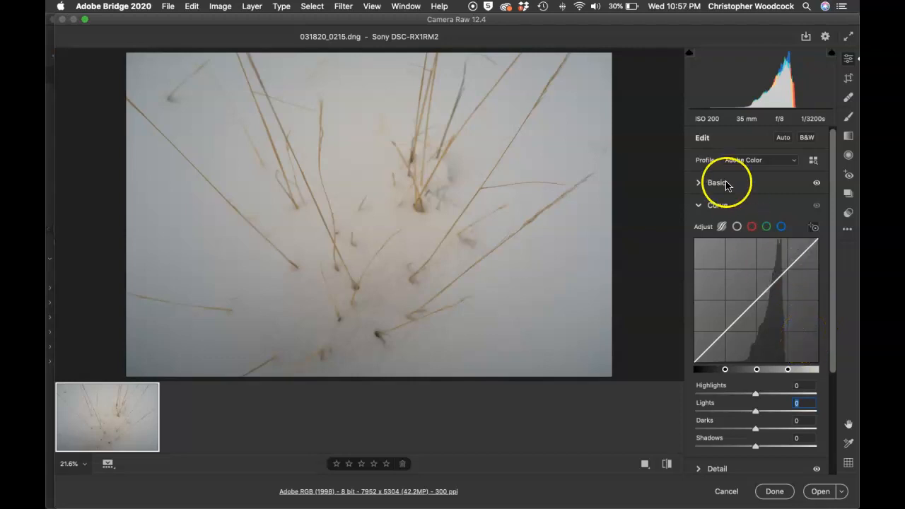
- Look at the point curve, and return to the parametric curve with its tonal range dividers
click(736, 227)
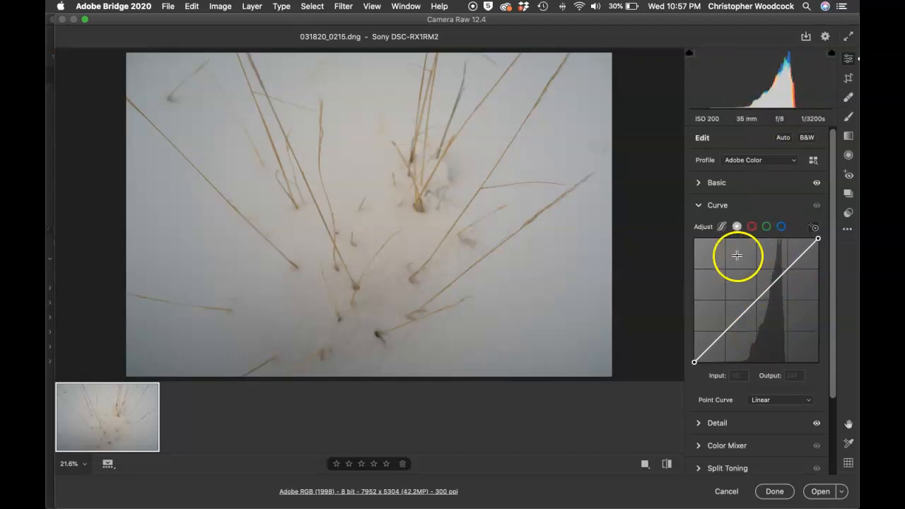
click(722, 227)
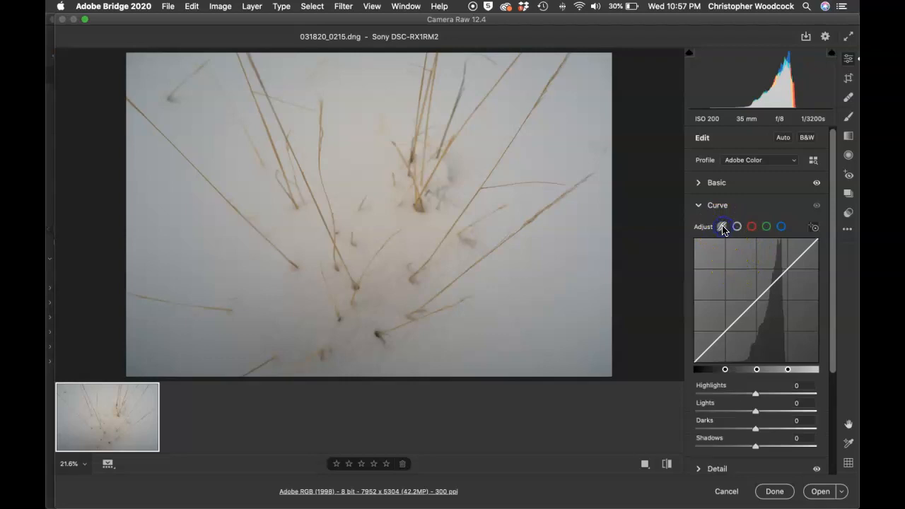
mouse_move(757, 370)
mouse_move(755, 372)
mouse_down()
mouse_move(778, 372)
mouse_move(758, 373)
mouse_up()
click(797, 365)
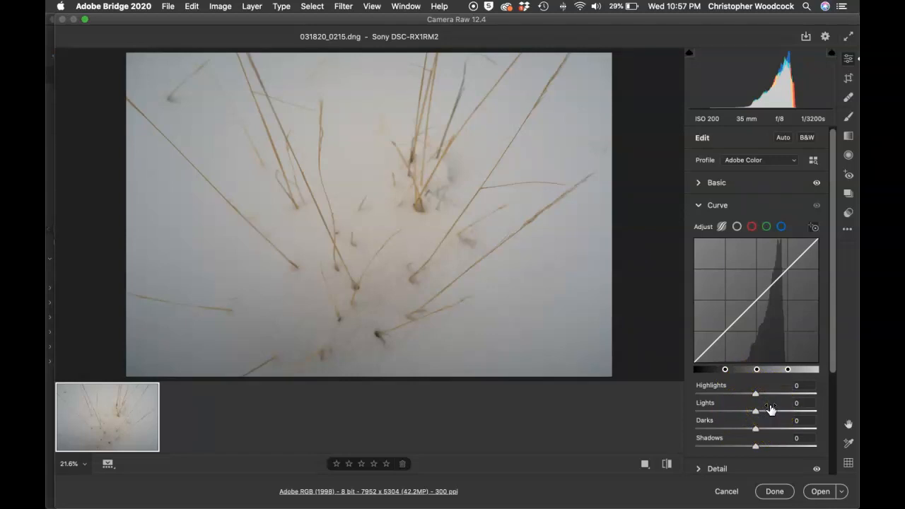
- Reshape the parametric curve to Highlights +38, Lights +28, Darks +22 and Shadows -35
click(785, 337)
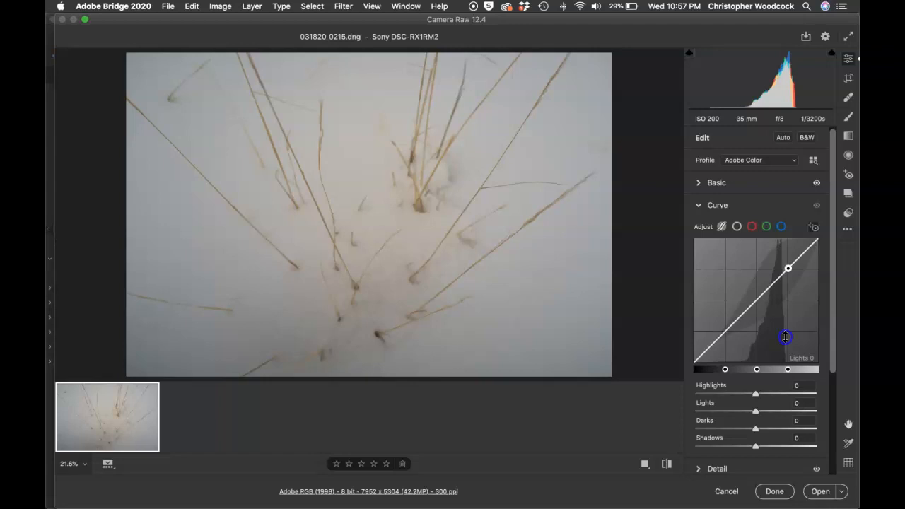
drag(785, 337, 782, 321)
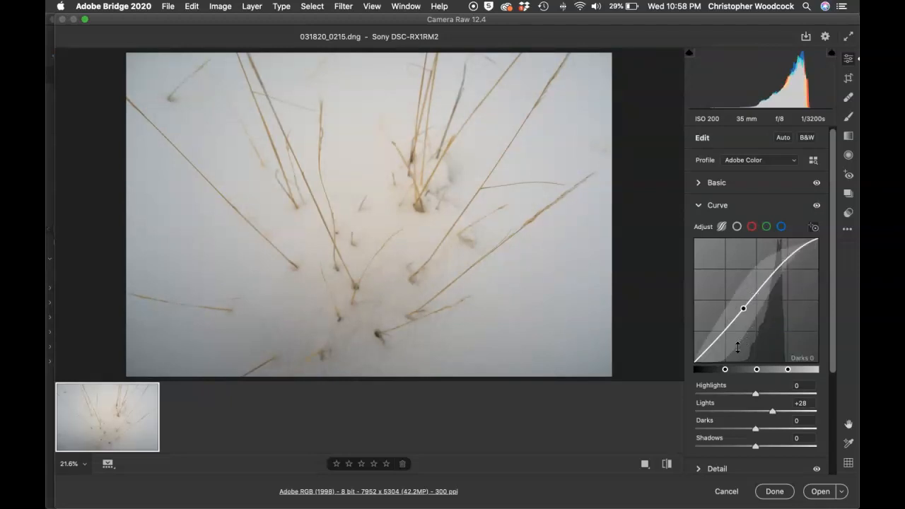
drag(722, 358, 725, 370)
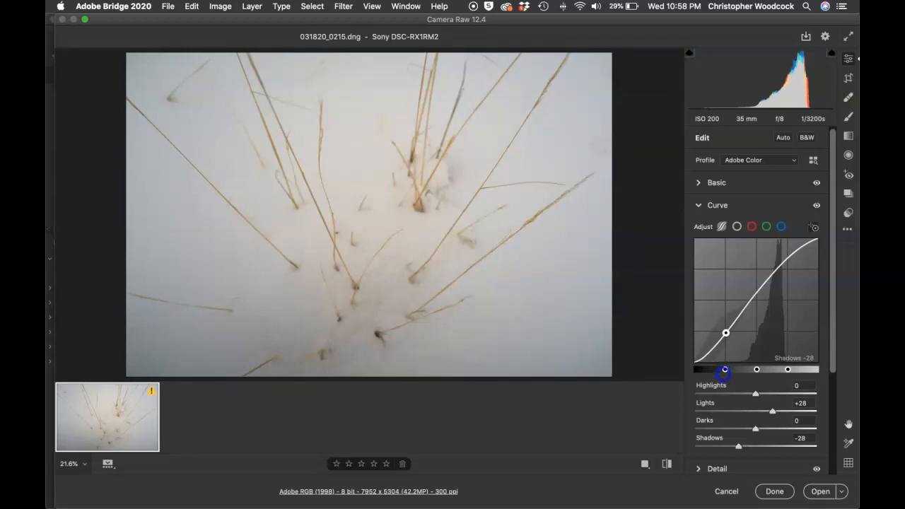
click(753, 322)
drag(753, 322, 781, 258)
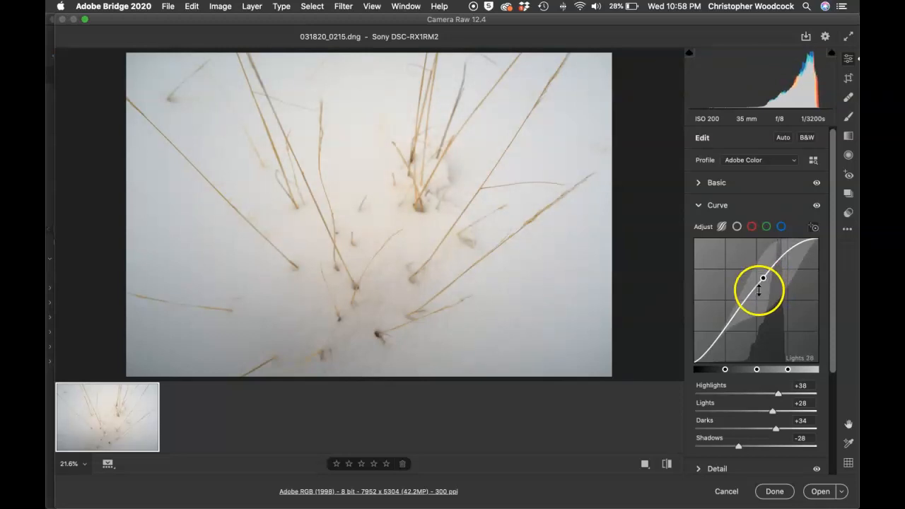
mouse_move(723, 360)
mouse_down()
mouse_move(724, 369)
mouse_move(712, 365)
mouse_move(716, 354)
mouse_up()
mouse_move(772, 423)
mouse_down()
mouse_move(755, 432)
mouse_move(787, 430)
mouse_move(731, 428)
mouse_move(769, 432)
mouse_up()
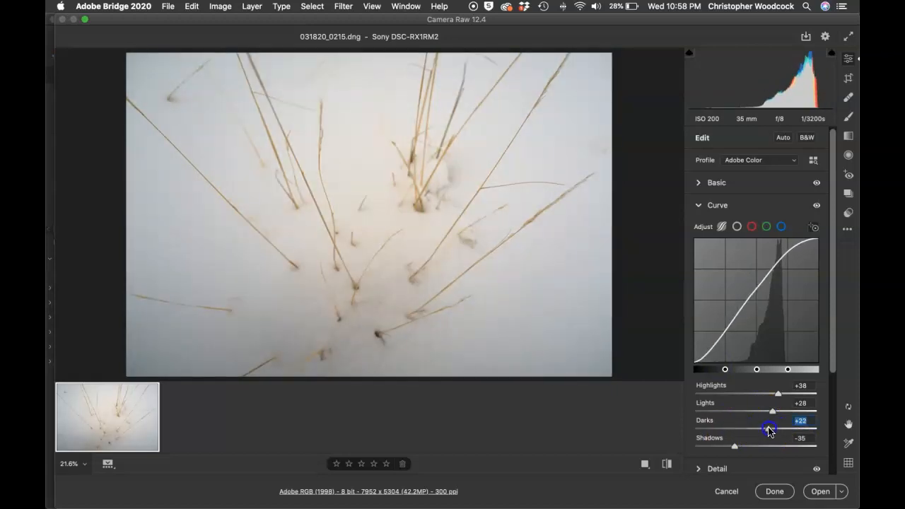
- Reset the parametric curve's Darks, Shadows, Lights and Highlights to 0
double_click(769, 430)
click(736, 448)
double_click(736, 449)
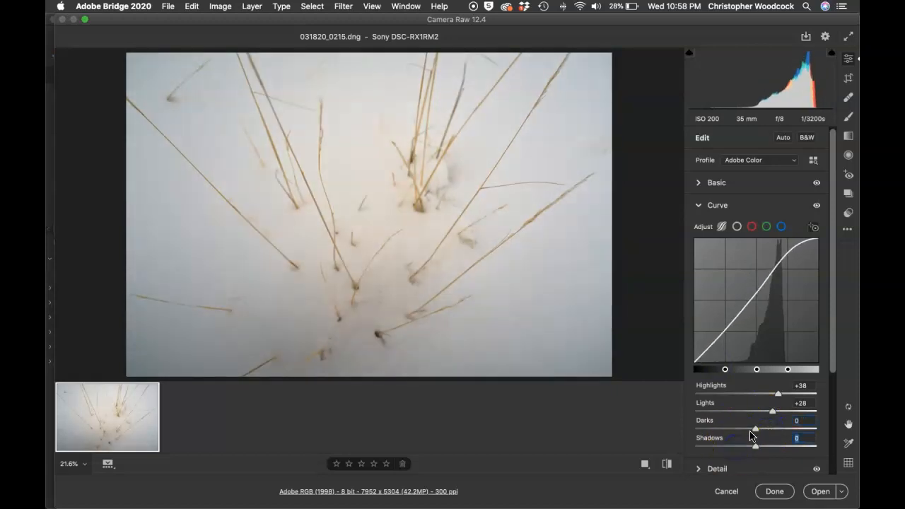
double_click(771, 410)
click(779, 395)
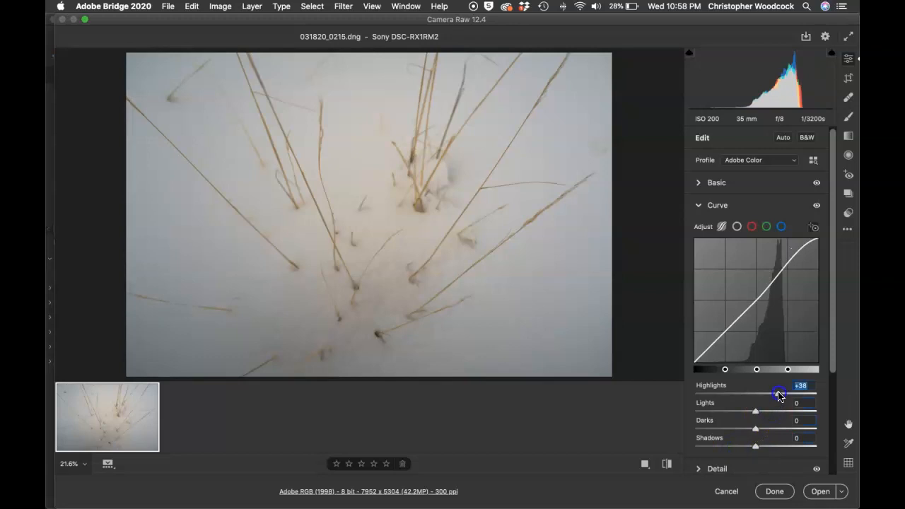
double_click(779, 394)
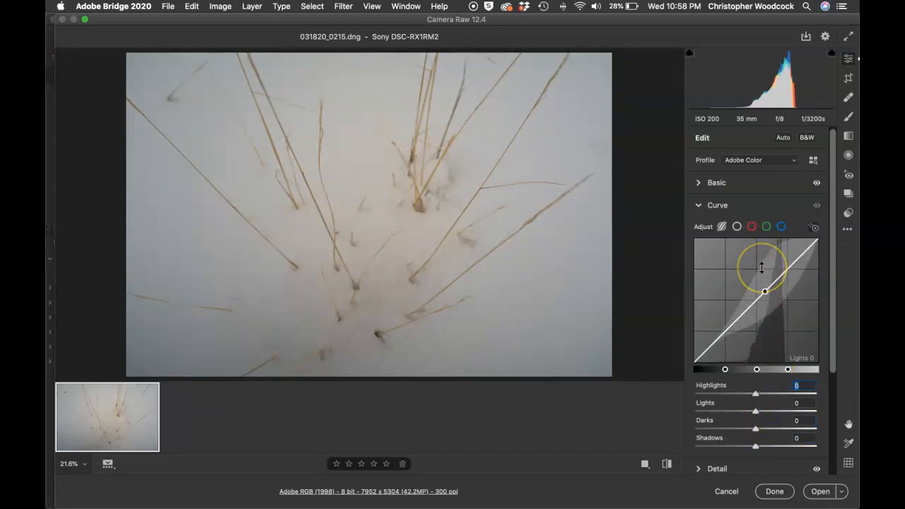
- Use the targeted adjustment tool to raise Lights to +51 on the snow and lower Darks to -34 on the dark stem base
click(814, 227)
click(524, 162)
click(814, 227)
drag(479, 157, 474, 130)
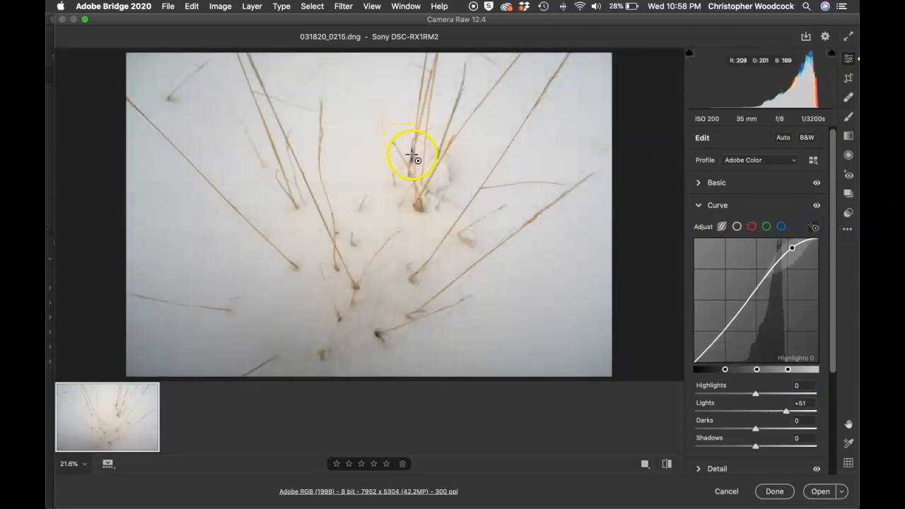
drag(412, 158, 415, 178)
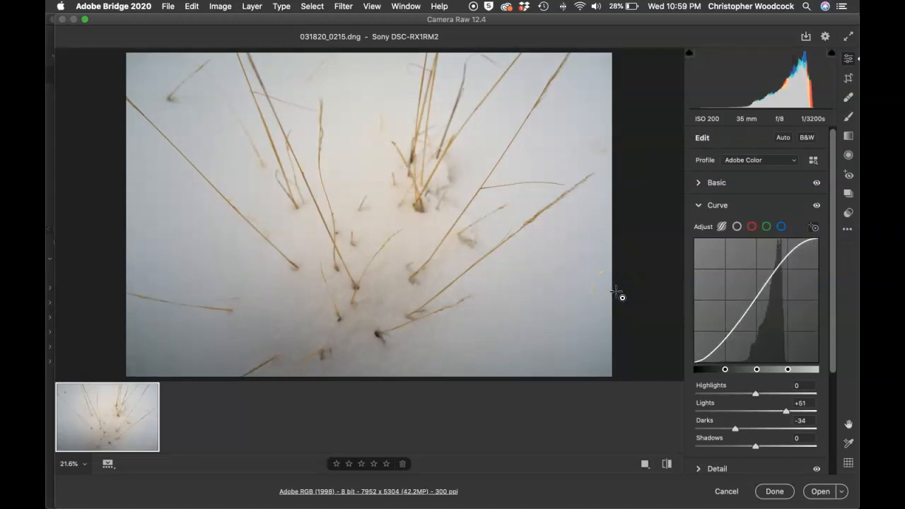
click(656, 247)
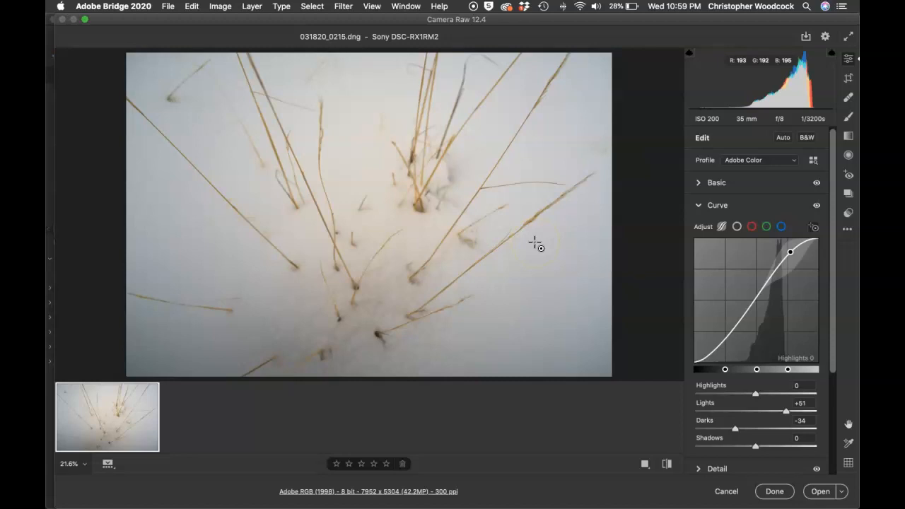
- Compare the photo without and with the curve adjustments by undoing and redoing both of them
key(super+z)
key(super+z)
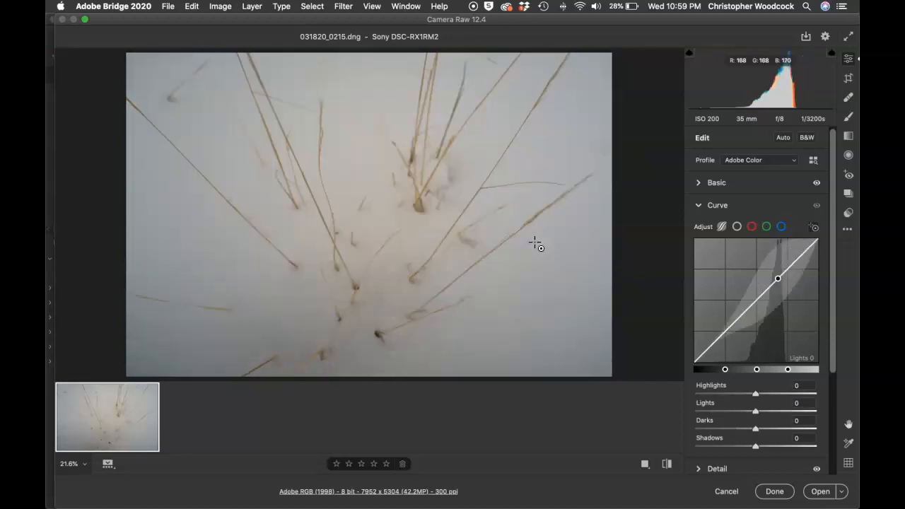
key(super+shift+z)
key(super+shift+z)
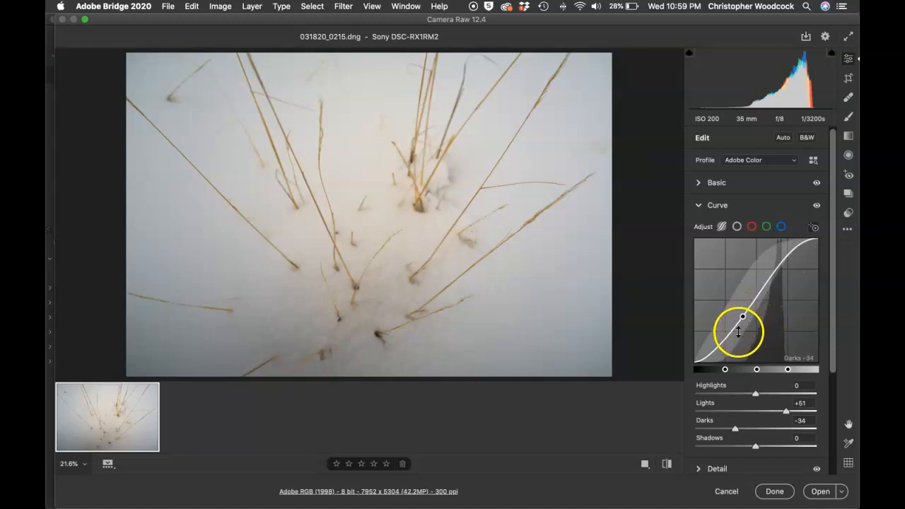
- Steepen the parametric curve by setting Darks to -48 and Highlights to +9
drag(726, 343, 727, 352)
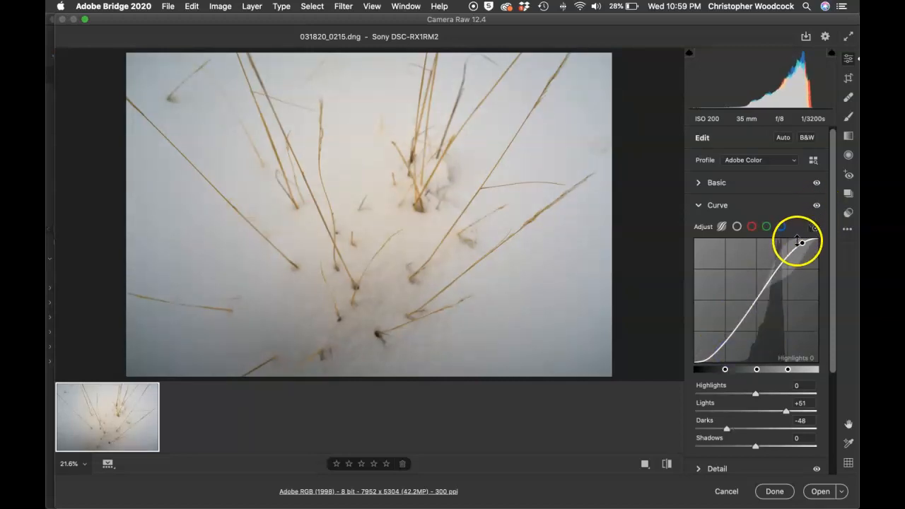
drag(787, 251, 785, 243)
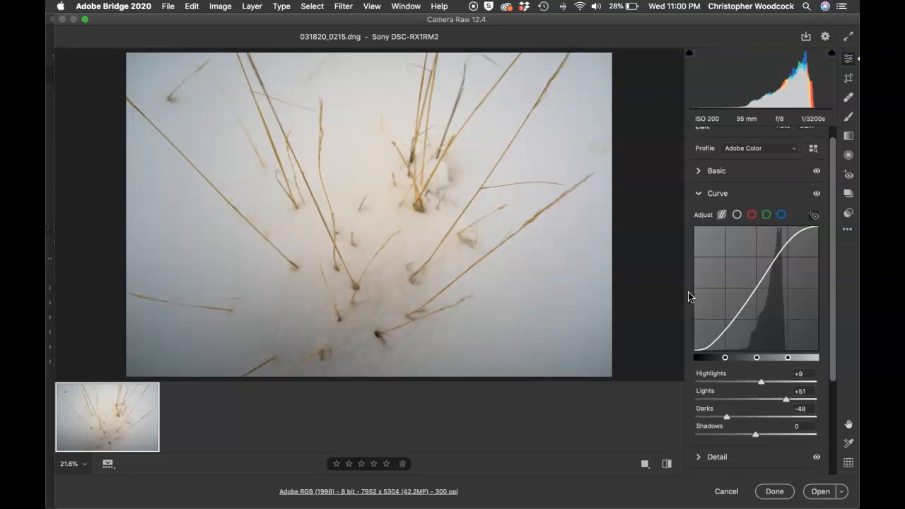
- Collapse the Curve settings, reopen the Basic settings and raise Exposure to +1.35
click(705, 192)
click(698, 205)
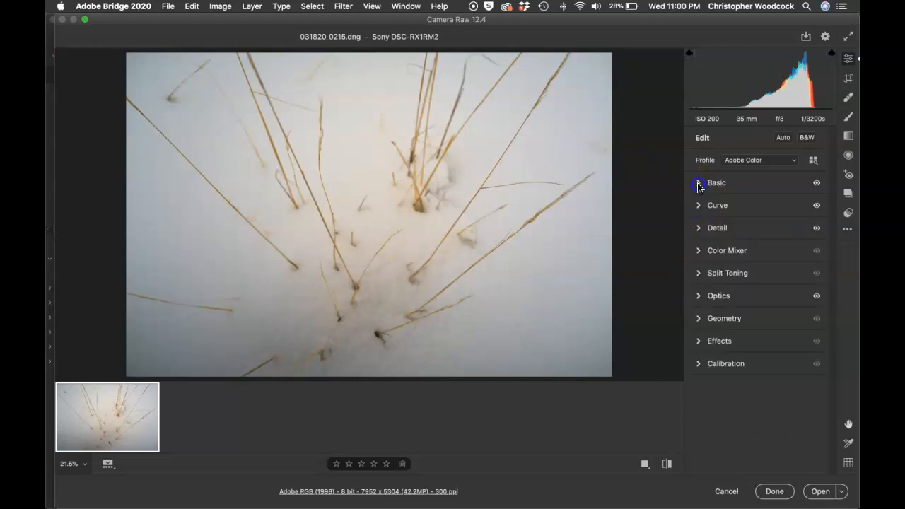
click(698, 184)
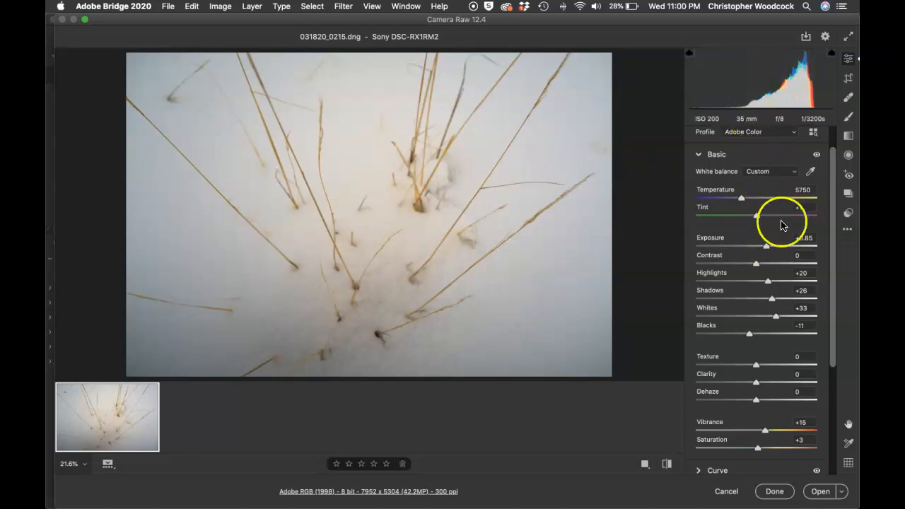
drag(767, 246, 774, 247)
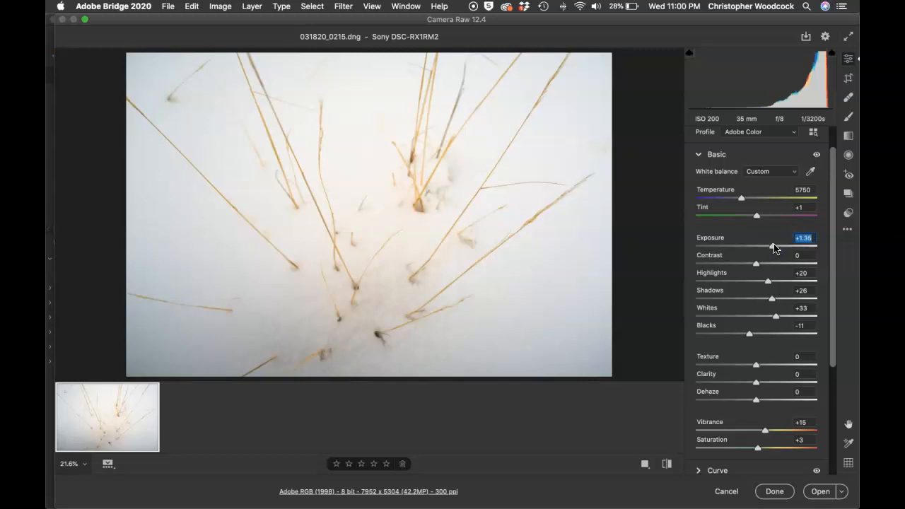